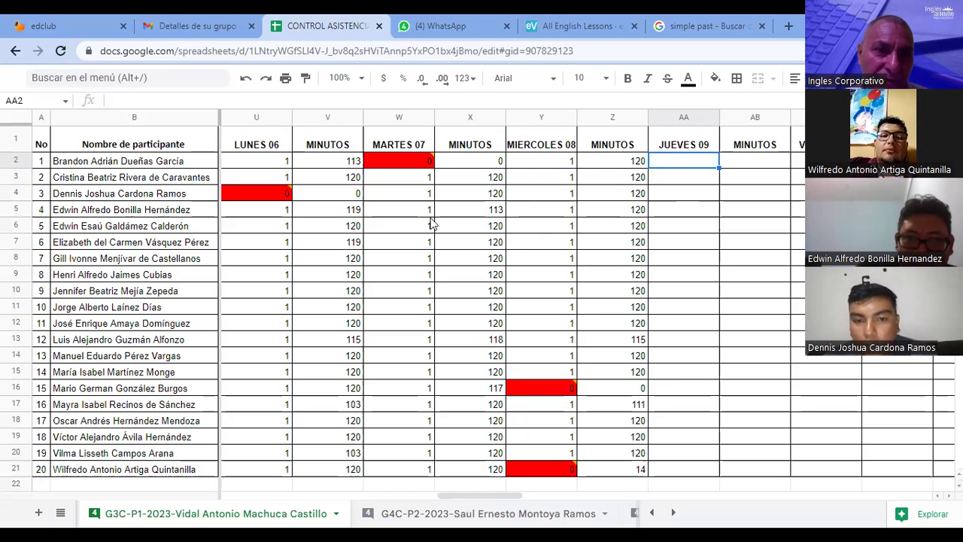
key(Left)
key(Left)
key(Left)
key(Left)
key(Left)
key(Left)
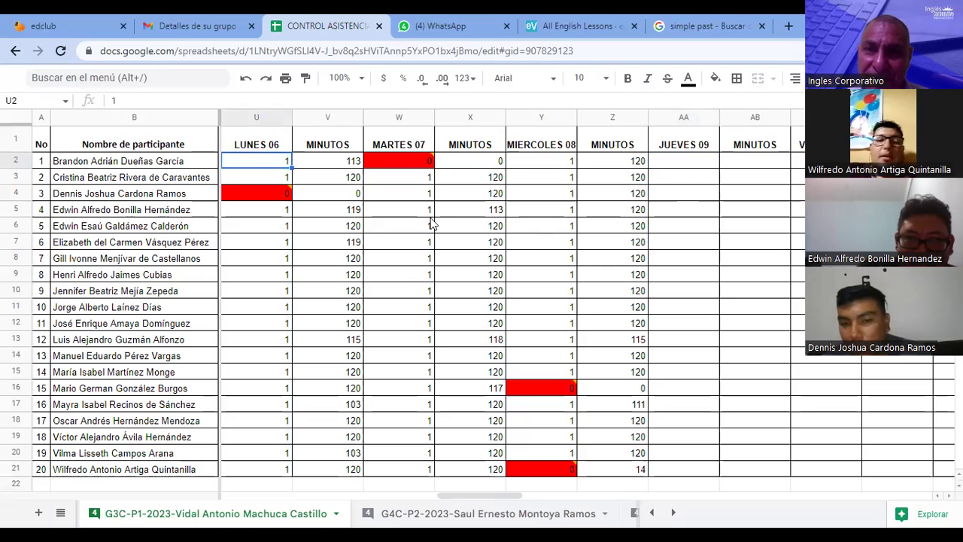
Record attendance as 1 in the JUEVES 09 column for participants 1 to 13 (AA2:AA14).
click(684, 161)
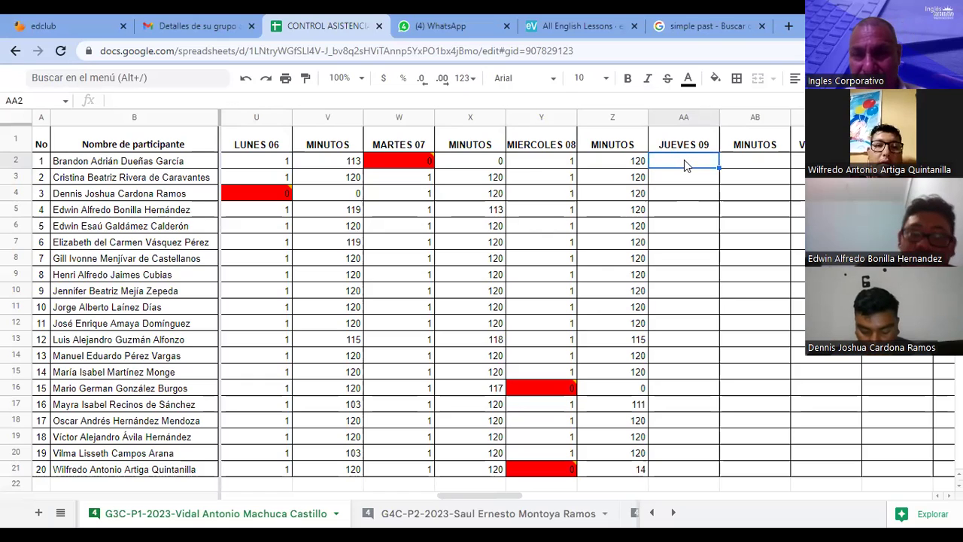
text(1)
key(Return)
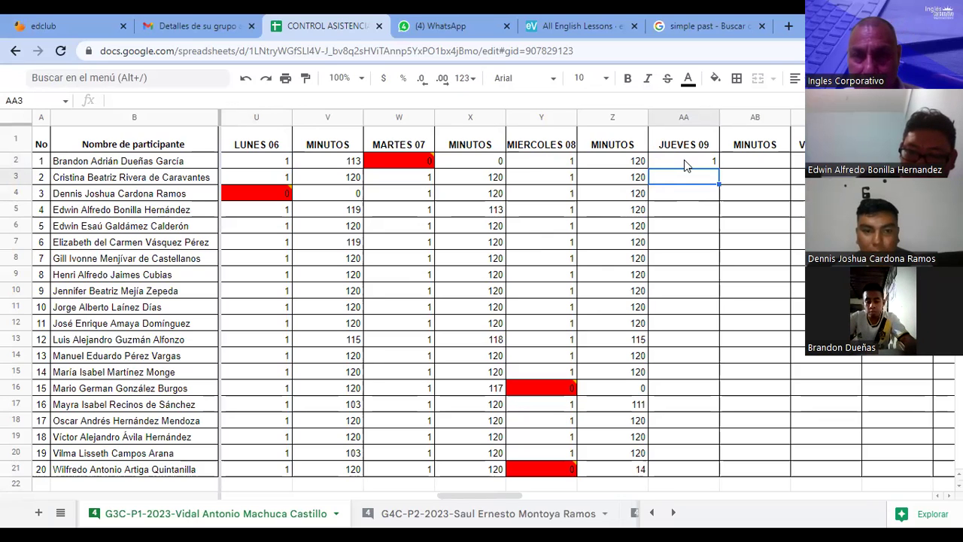
text(1)
key(Return)
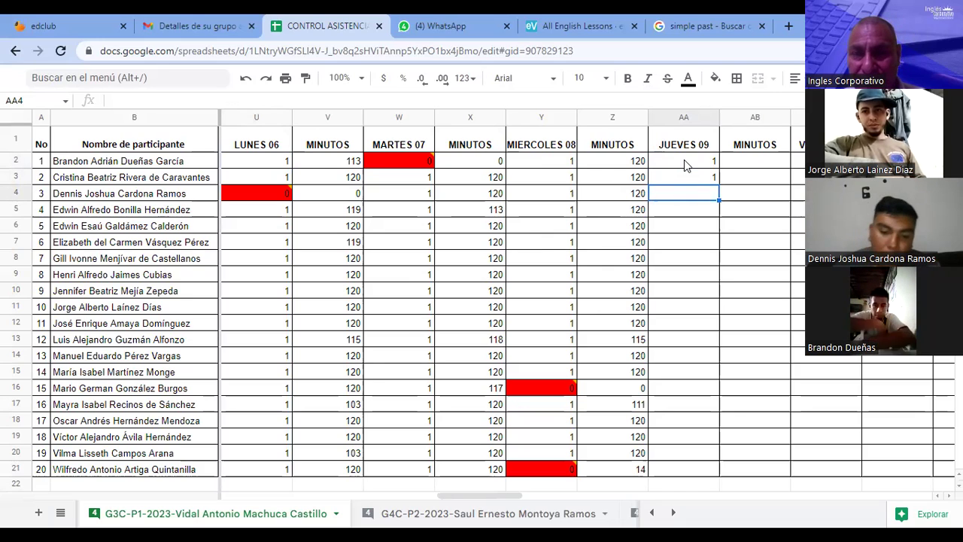
text(1)
key(Return)
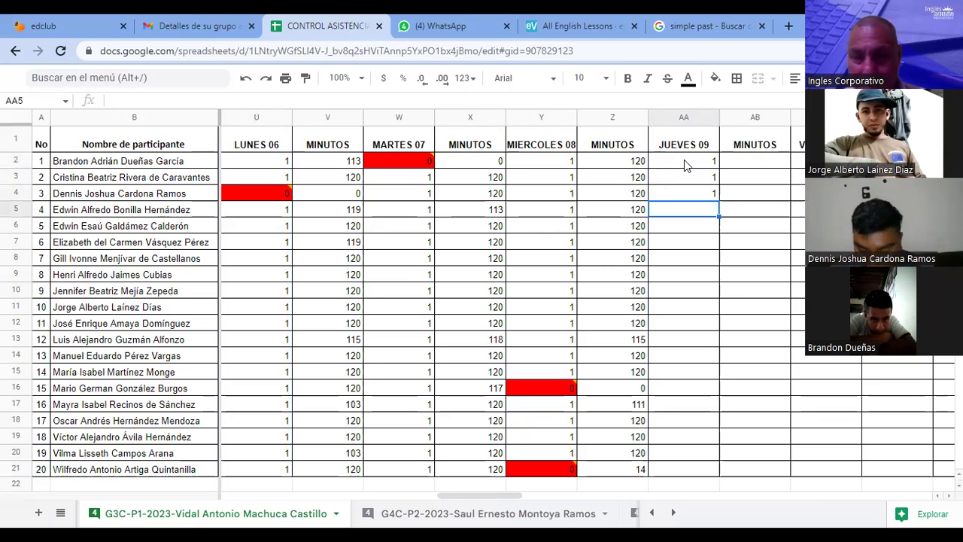
text(1)
key(Return)
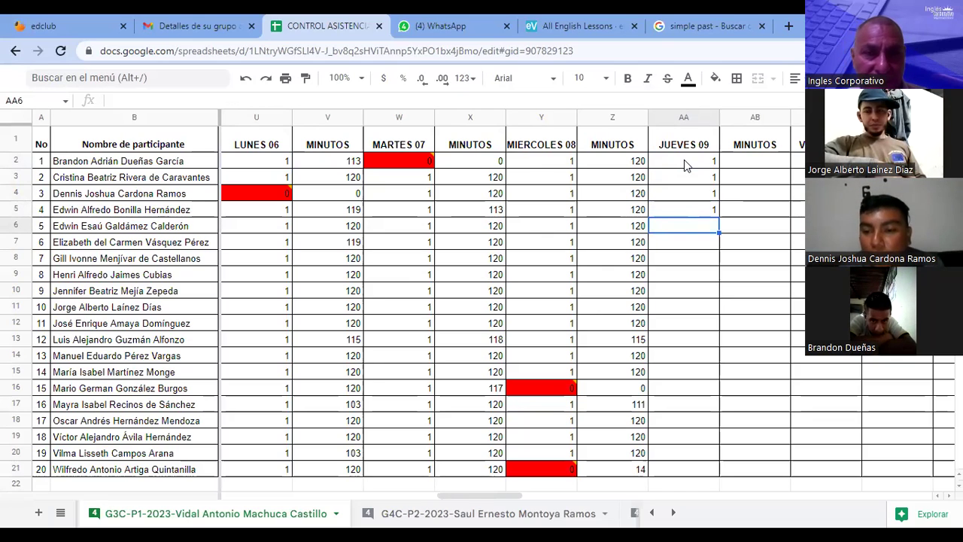
text(1)
key(Return)
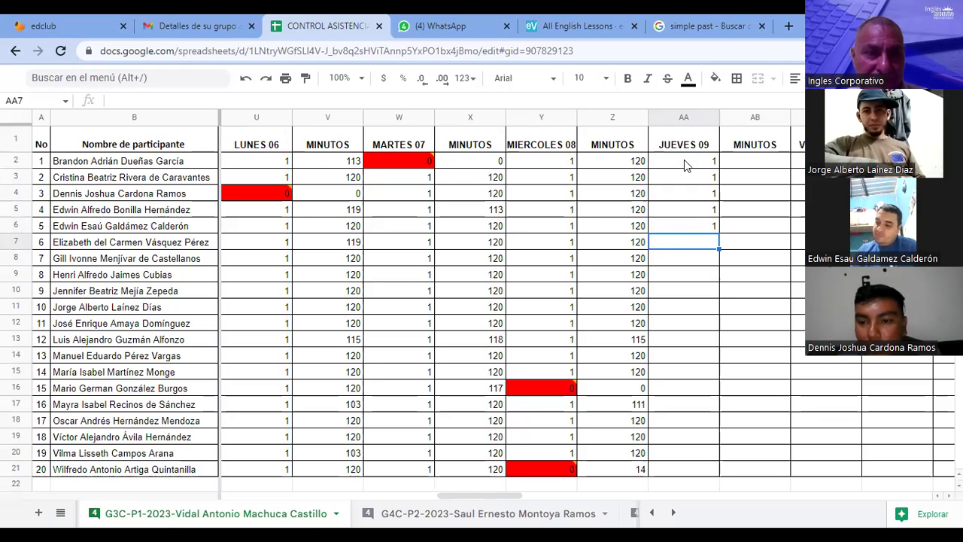
text(1)
key(Return)
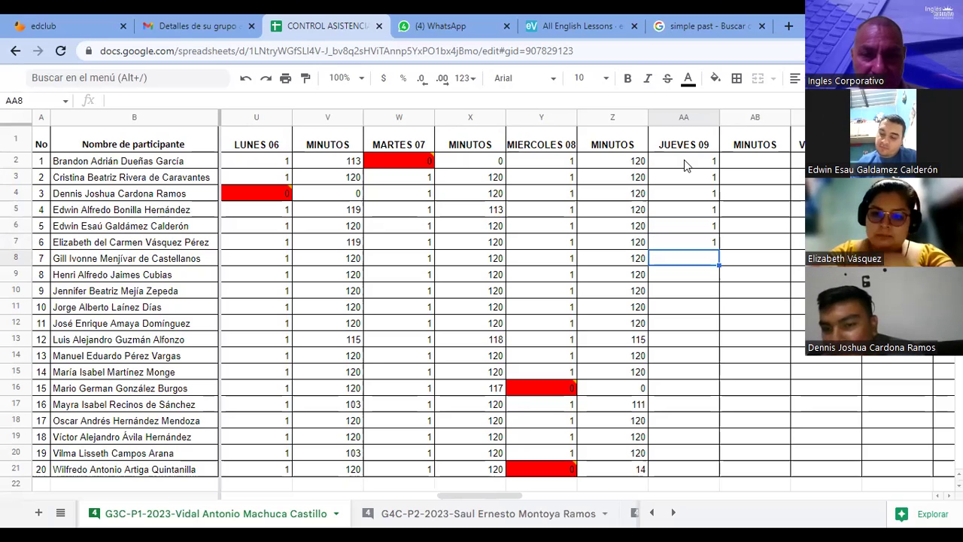
text(1)
key(Return)
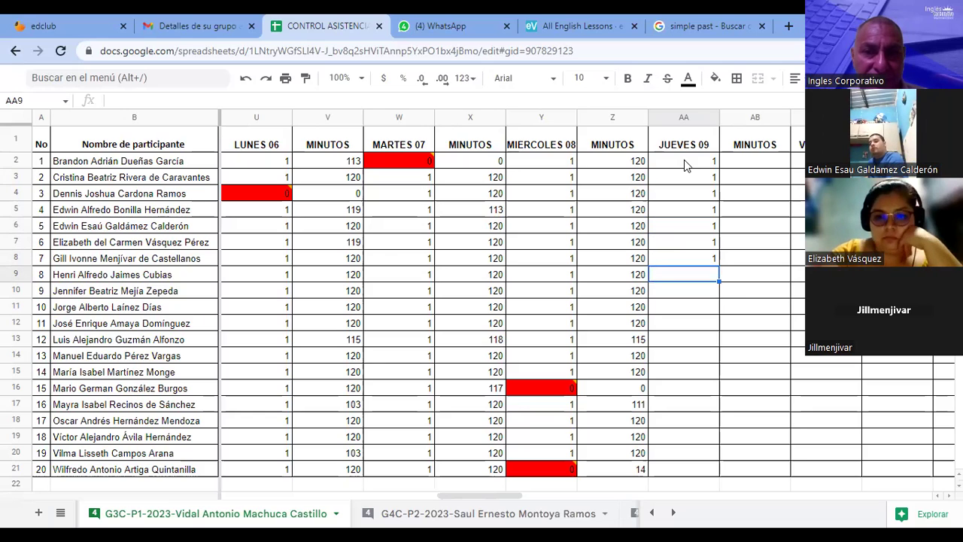
text(1)
key(Return)
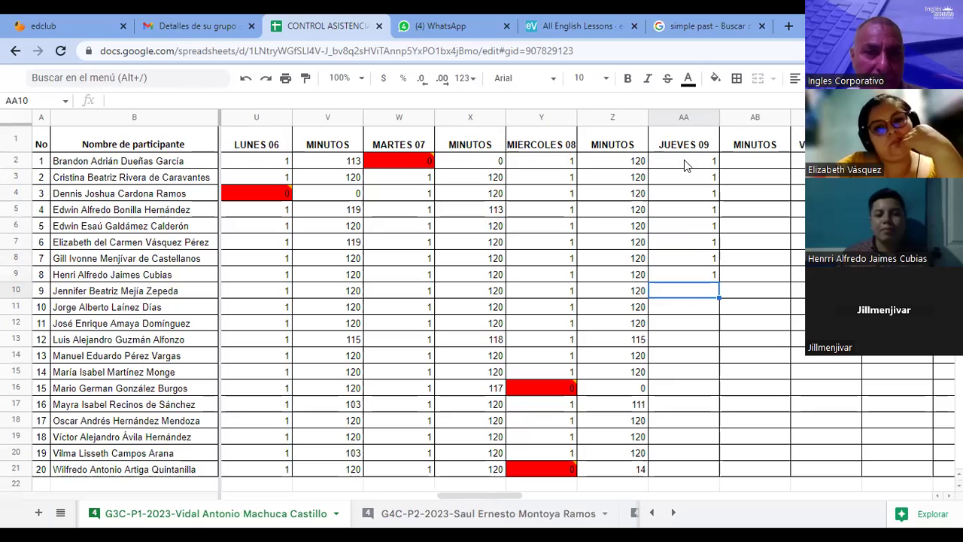
text(1)
key(Return)
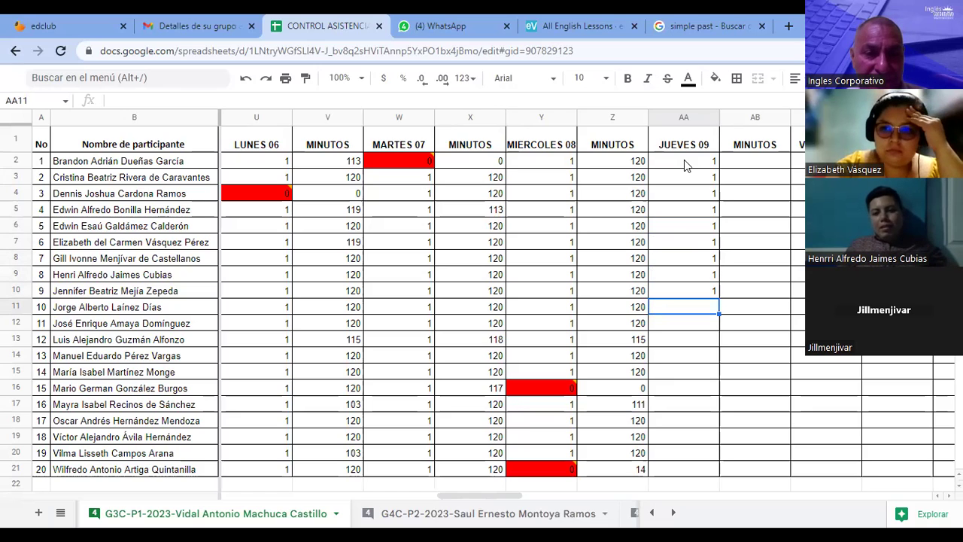
text(1)
key(Return)
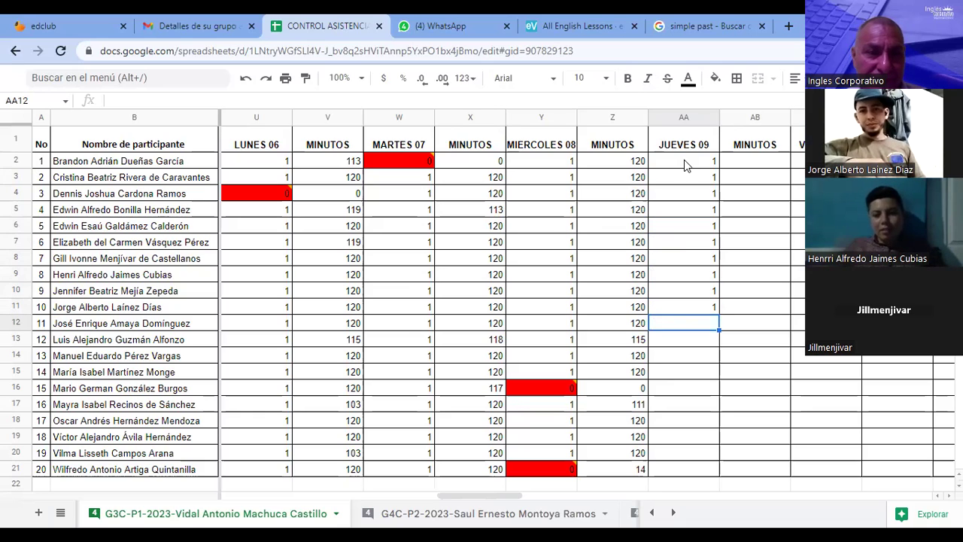
text(1)
key(Return)
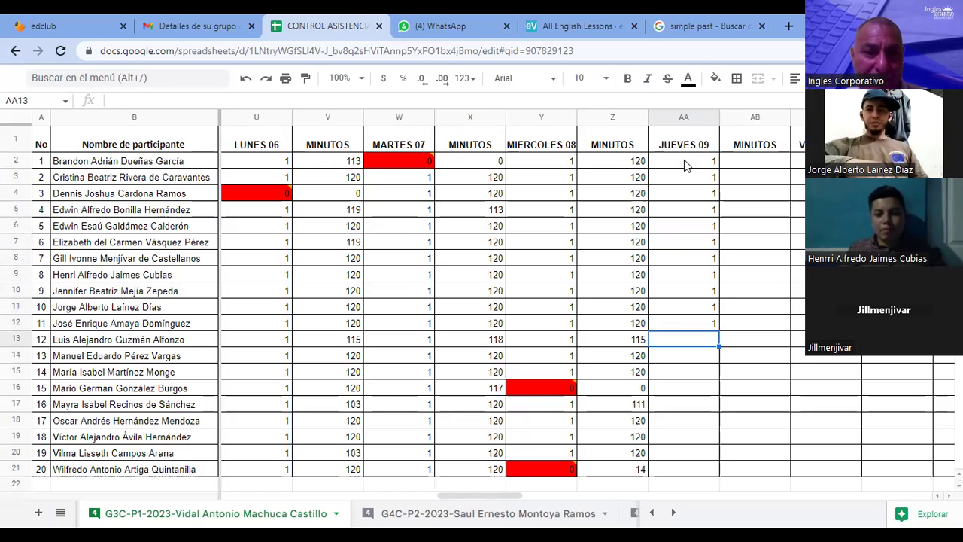
text(1)
key(Return)
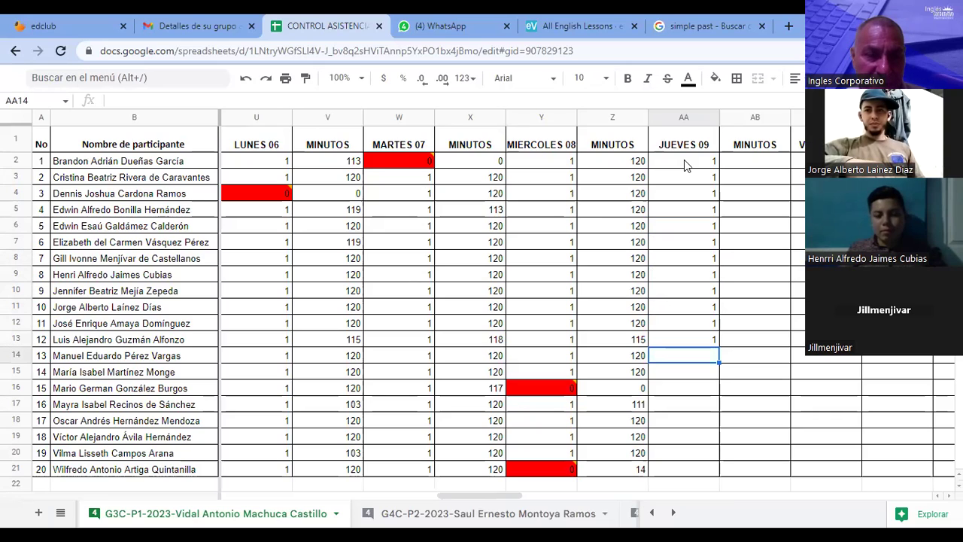
text(1)
key(Return)
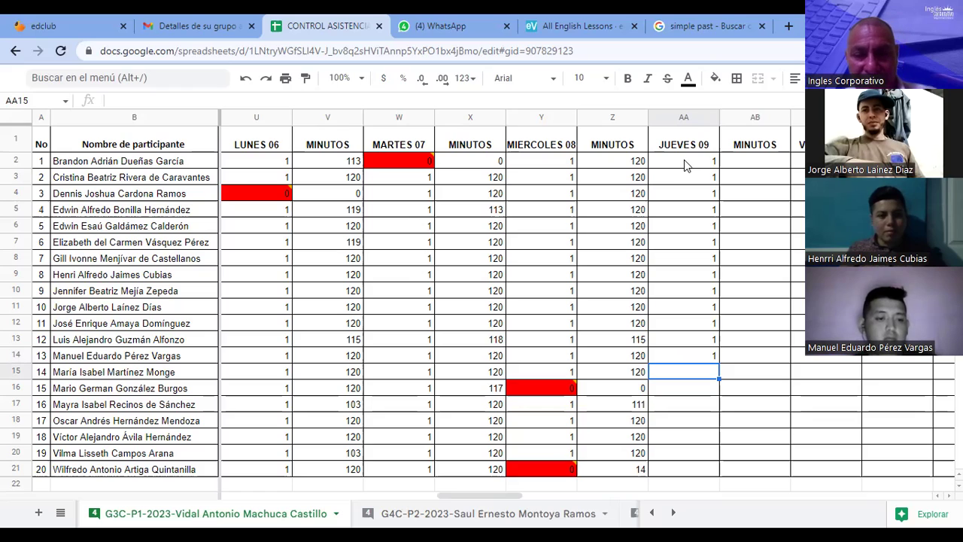
Record a 0 in the JUEVES 09 column for participant 14 (AA15).
text(0)
key(Return)
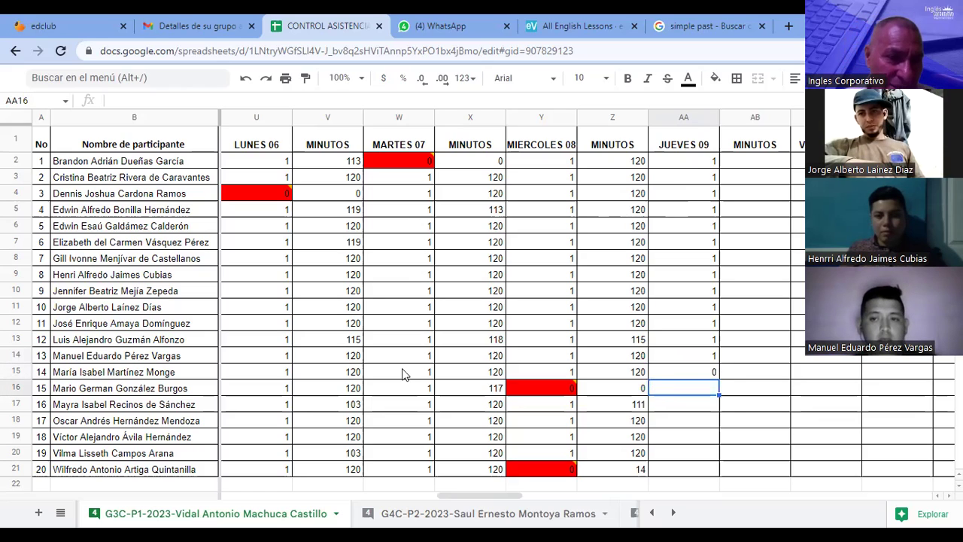
click(697, 371)
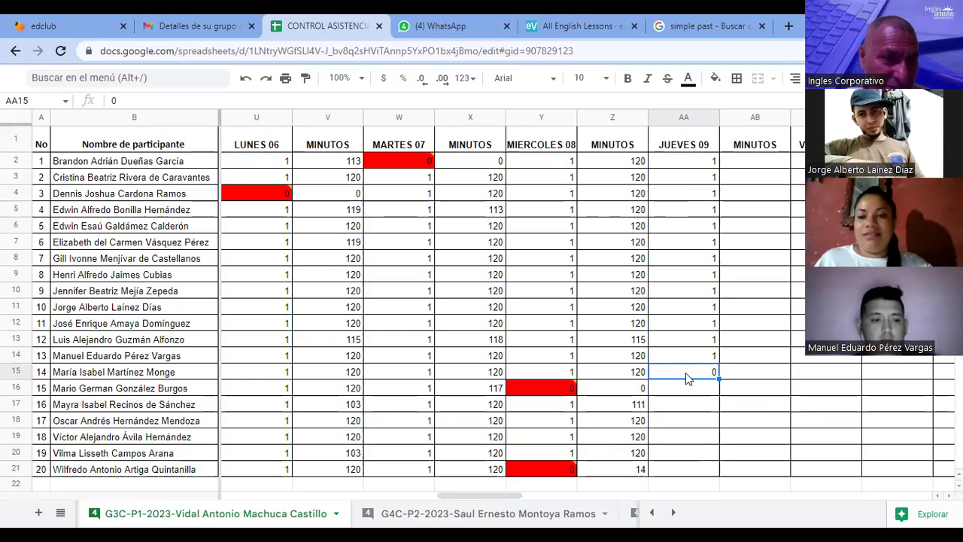
key(Return)
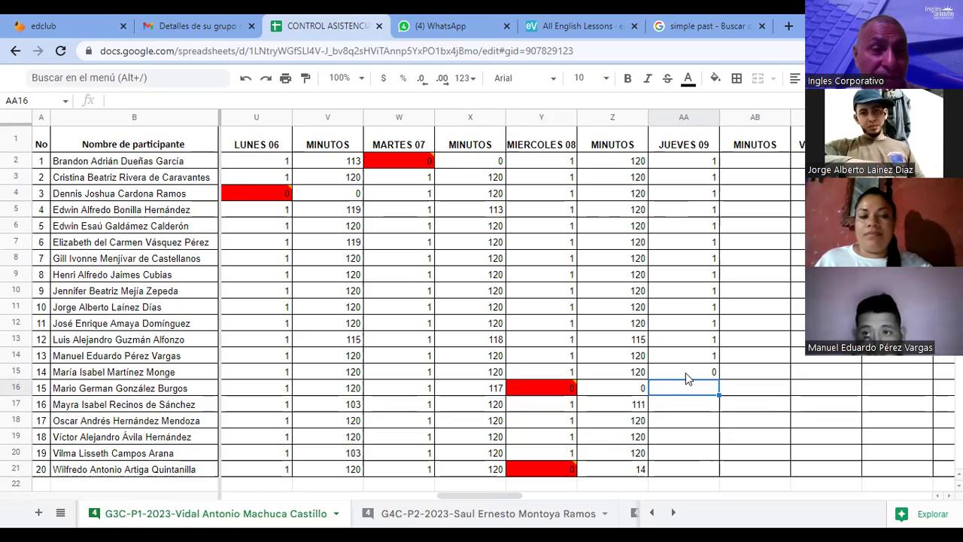
Record attendance as 1 in the JUEVES 09 column for participants 15 to 20 (AA16:AA21).
text(1)
key(Return)
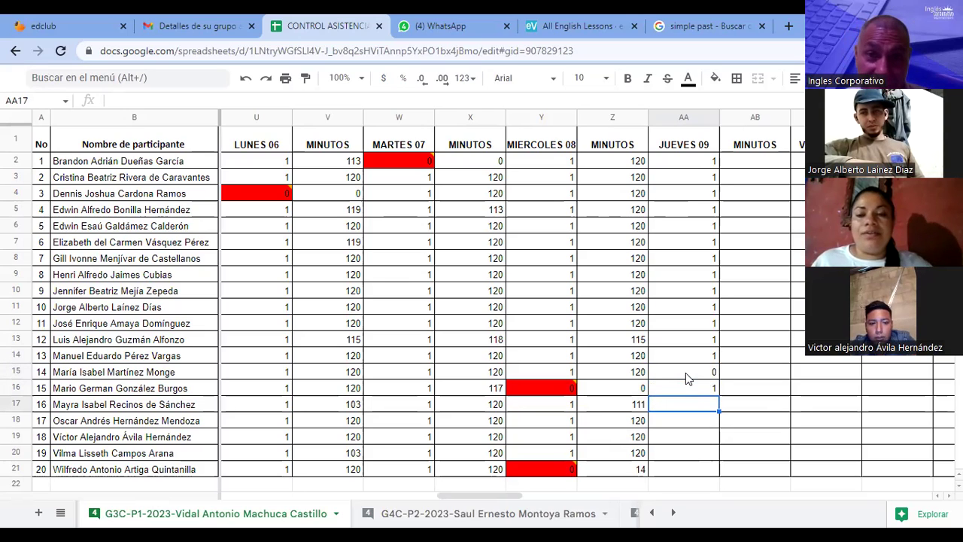
text(1)
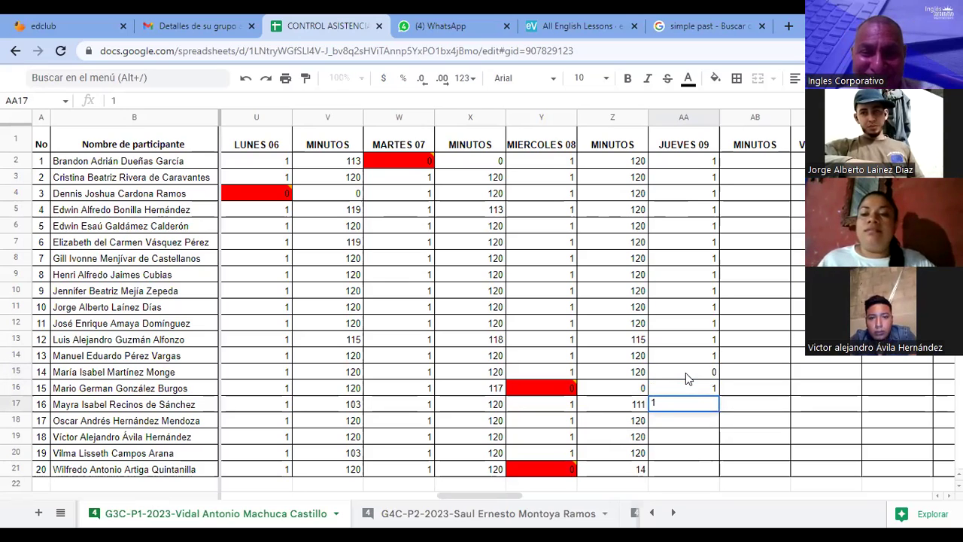
key(Return)
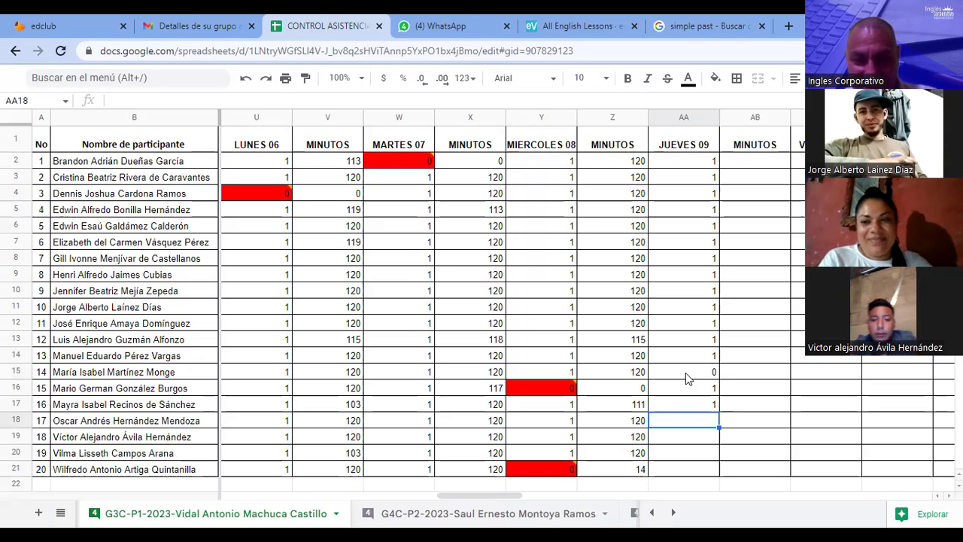
text(1)
key(Return)
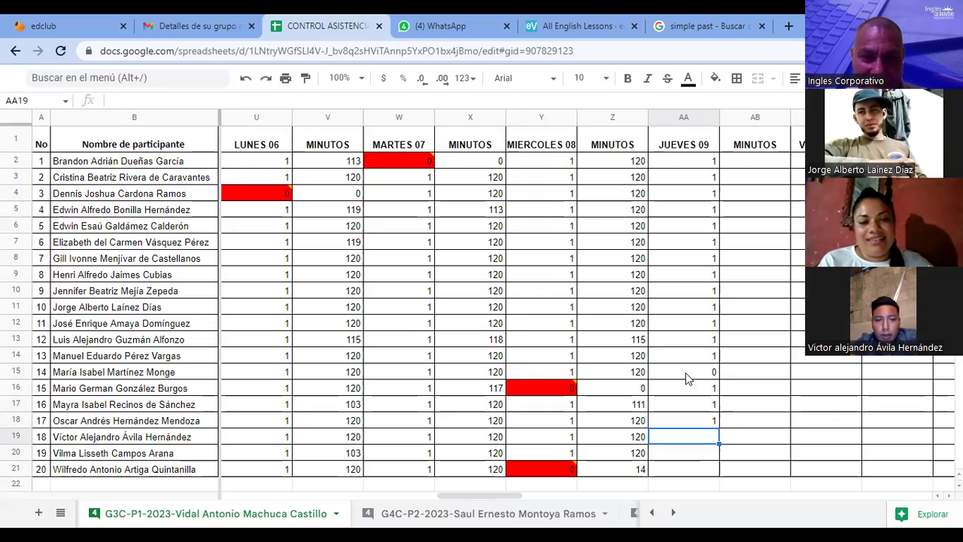
text(1)
key(Return)
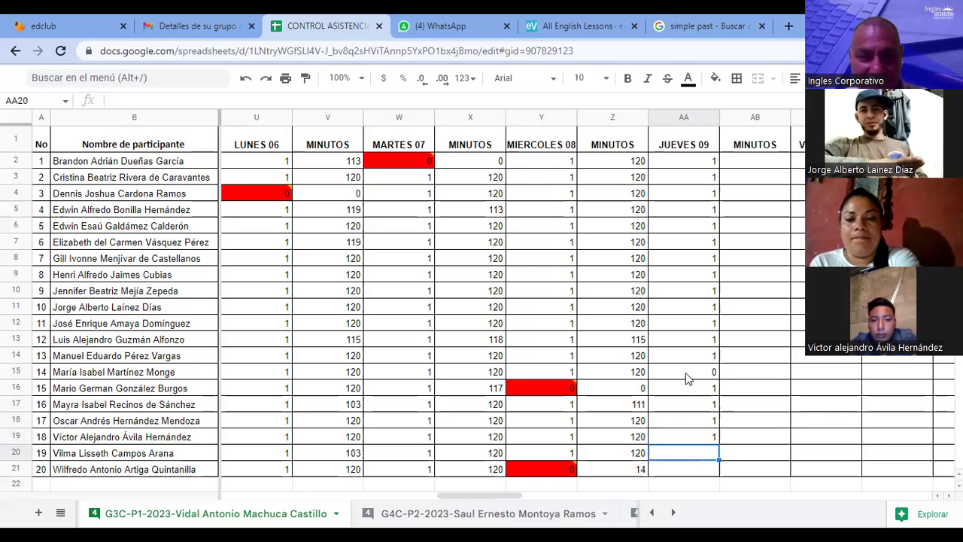
text(1)
key(Return)
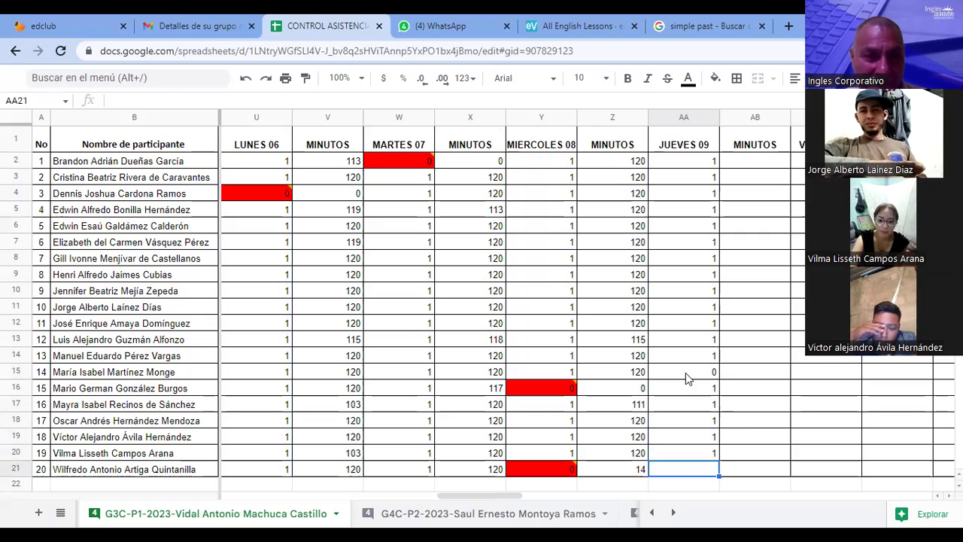
text(1)
key(Up)
Review the JUEVES 09 attendance entries upward through the list to participant 1 (AA2).
key(Up)
key(Up)
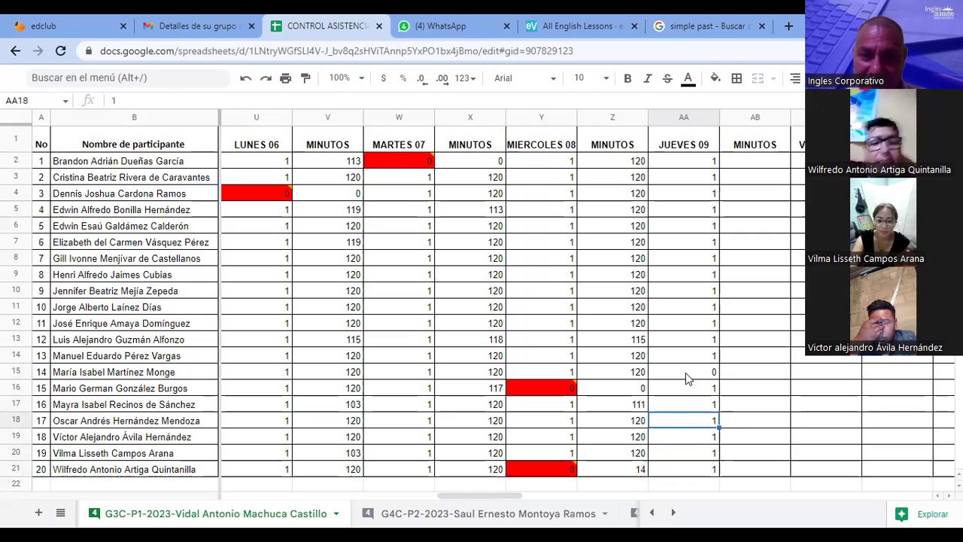
key(Up)
key(Up)
key(Up)
key(Up)
key(Up)
key(Up)
key(Up)
key(Up)
key(Up)
key(Up)
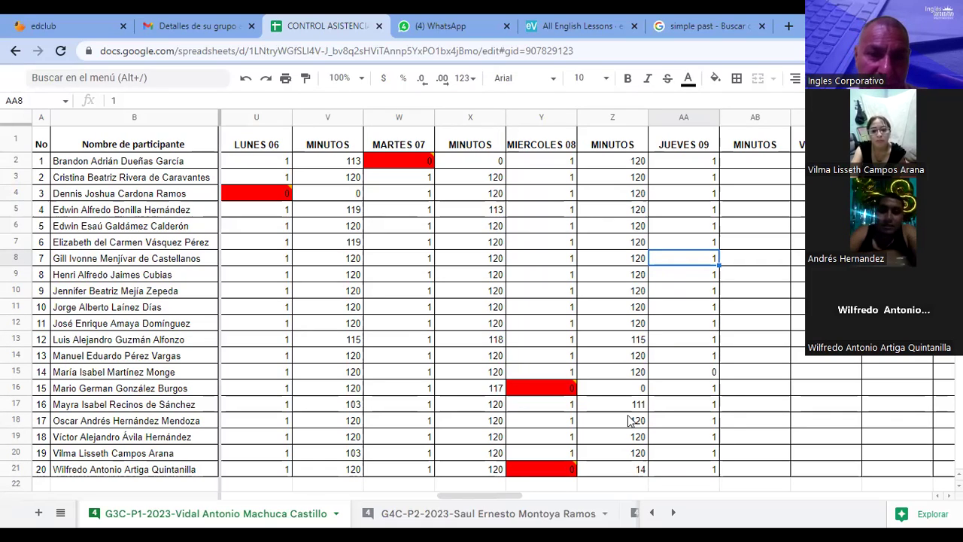
key(Up)
key(Up)
key(Up)
key(Up)
key(Up)
key(Up)
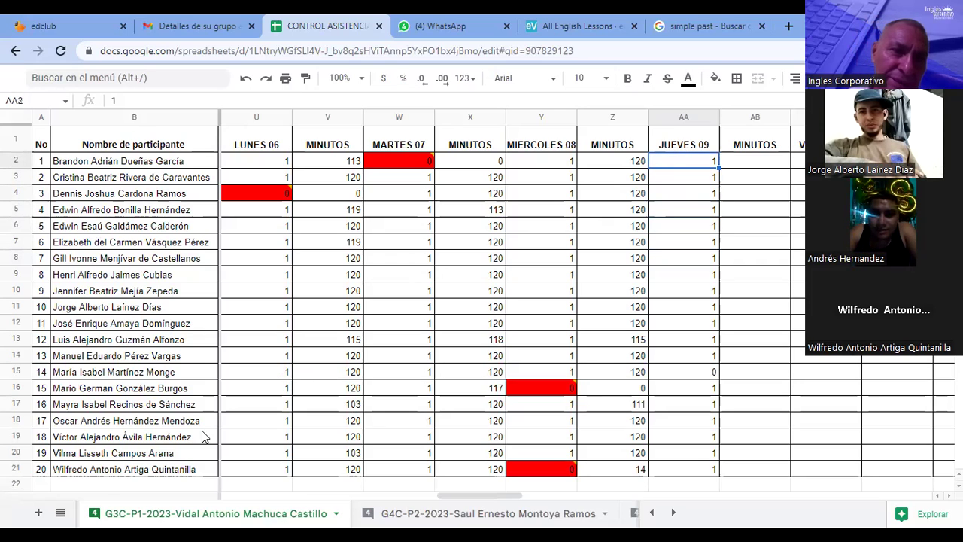
Check participant 3's JUEVES 09 entry (AA4) and the red LUNES 06 absence cell in the same row.
click(669, 183)
click(671, 192)
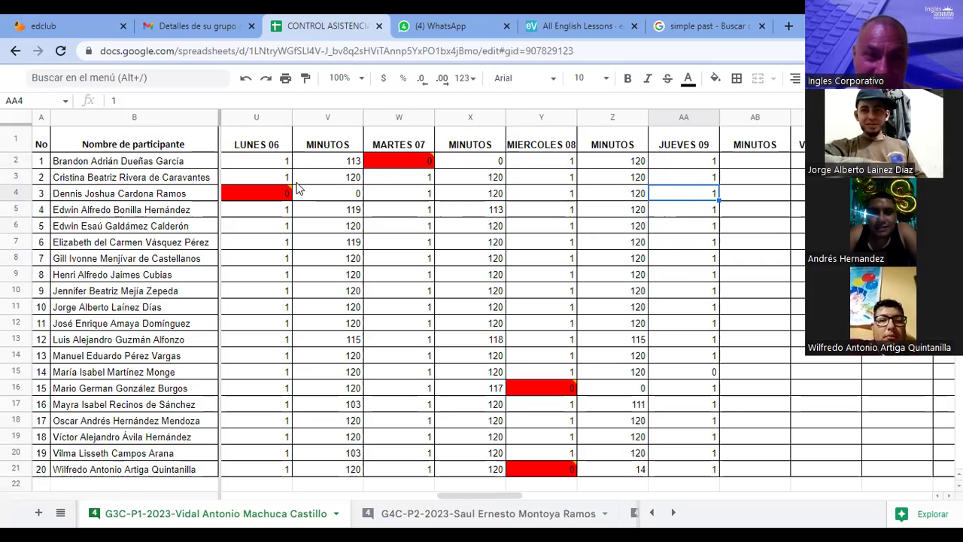
mouse_move(290, 192)
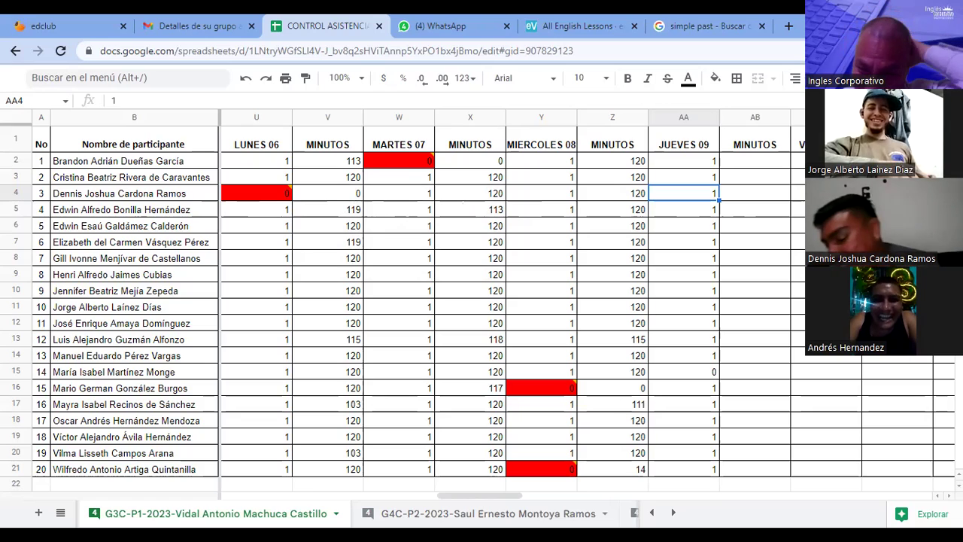
Go through the JUEVES 09 attendance entries downward, starting from participant 1 (AA2).
click(691, 162)
key(Down)
key(Down)
key(Down)
key(Down)
key(Down)
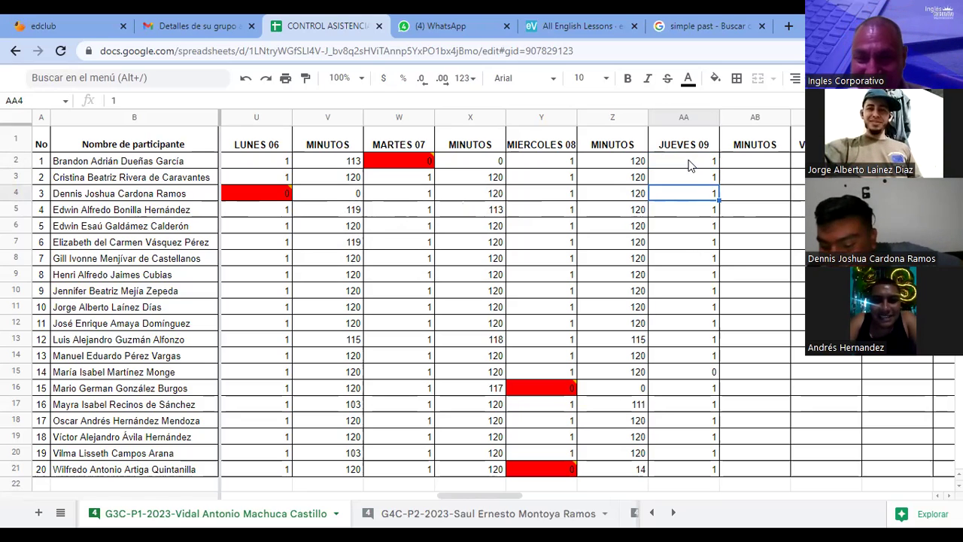